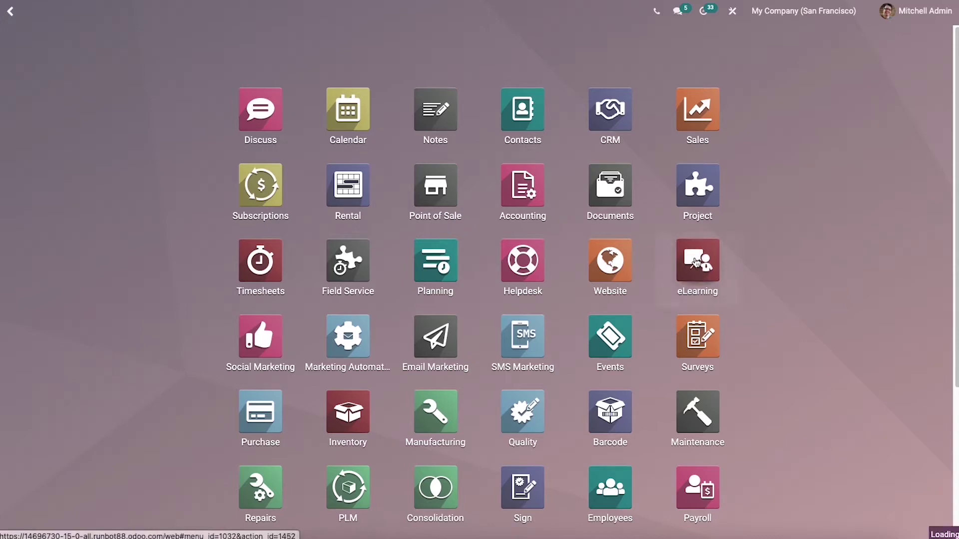
Open the Basics of Craft Designing course from the eLearning app.
click(697, 262)
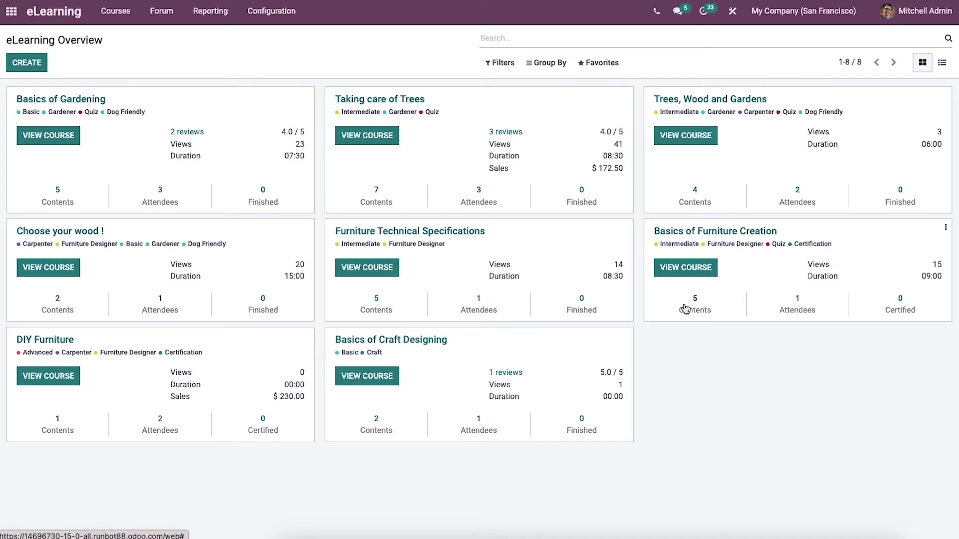
click(437, 364)
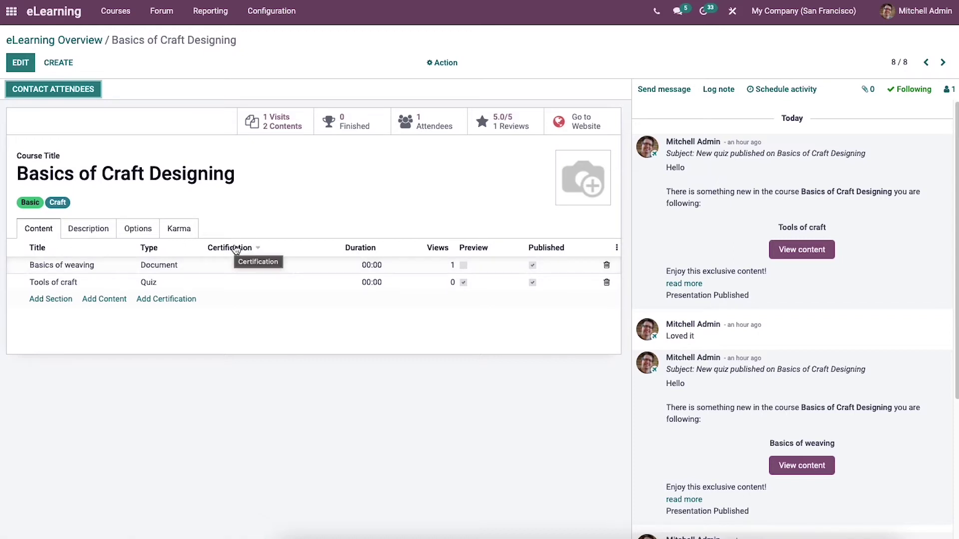
Put the course form in edit mode and review its description, options and karma settings.
click(96, 229)
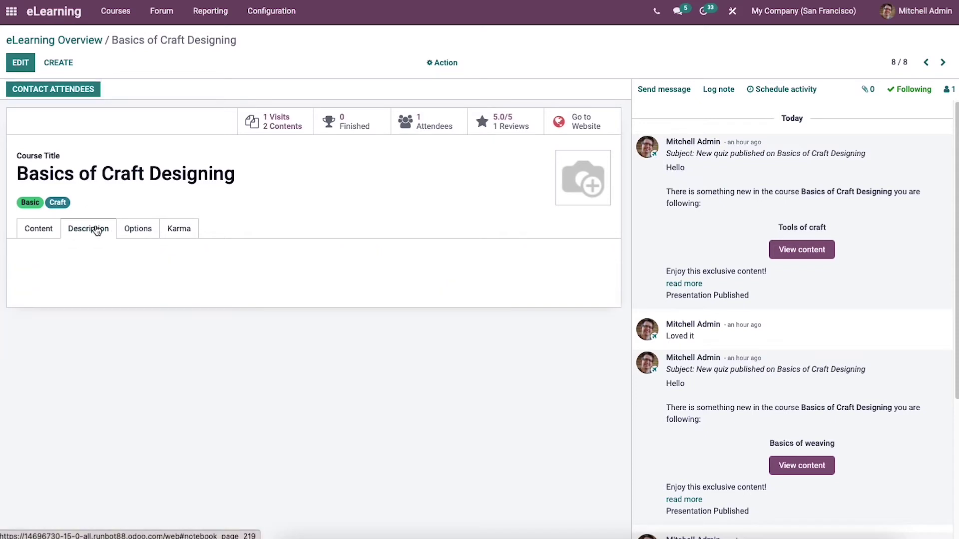
mouse_move(89, 269)
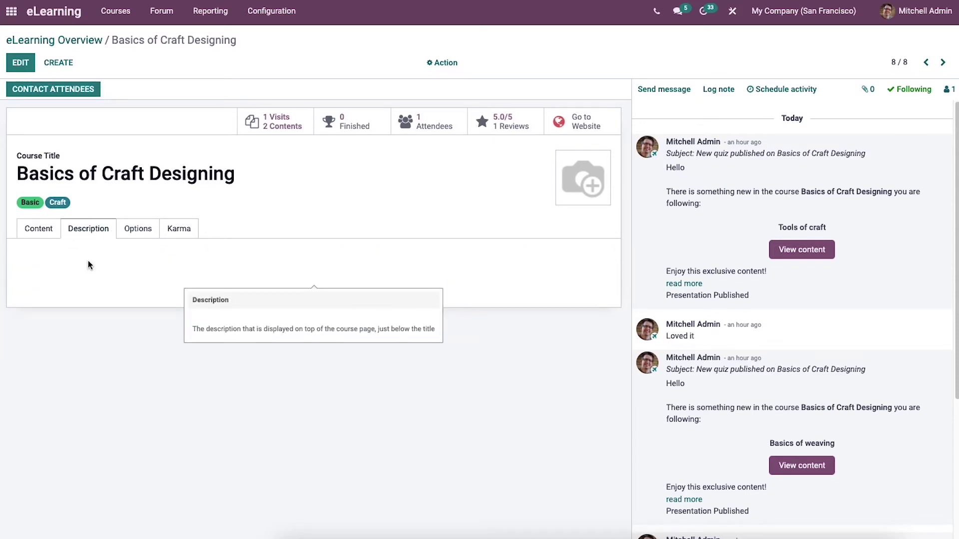
click(147, 229)
click(20, 62)
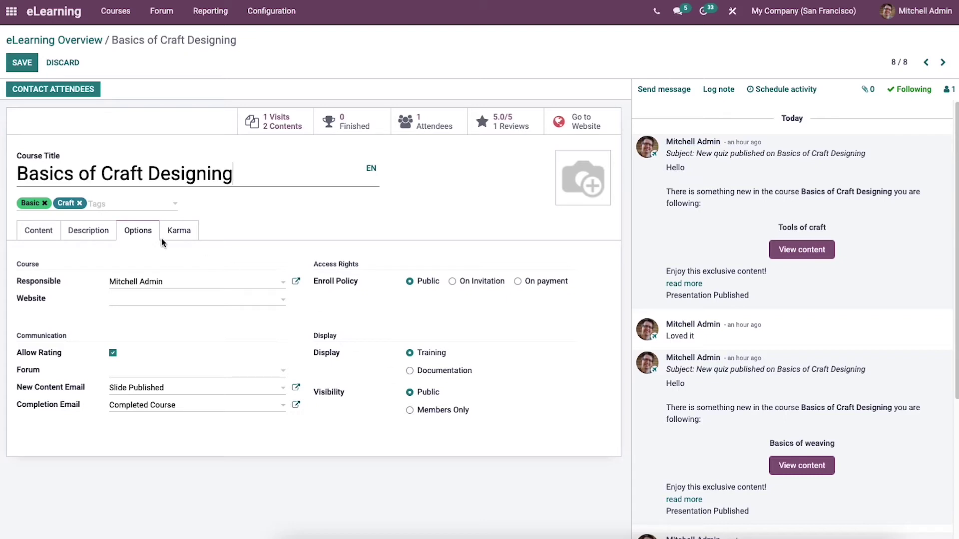
click(193, 235)
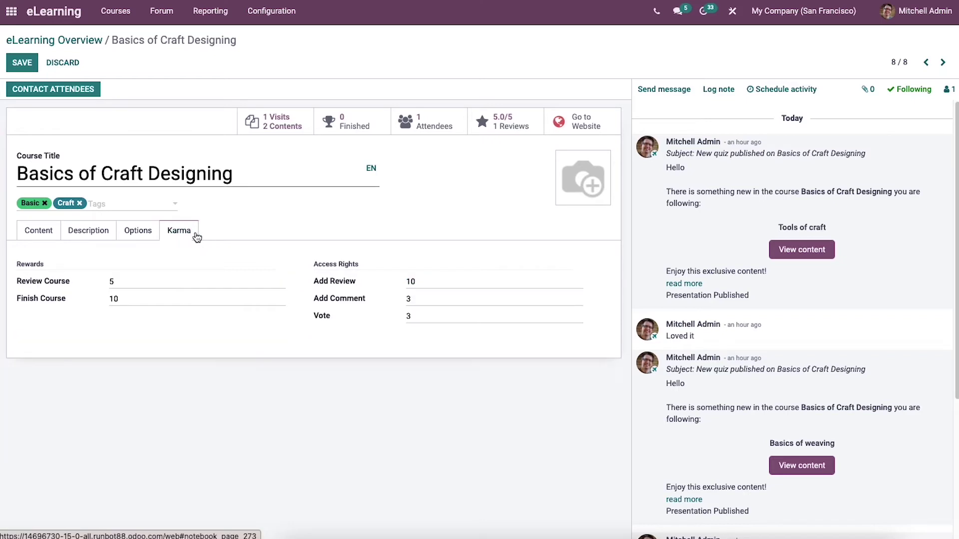
Draft an attendee mailing titled 'Basics of craft designing' to Contacts using the 'Thank you for joining us' template.
click(90, 91)
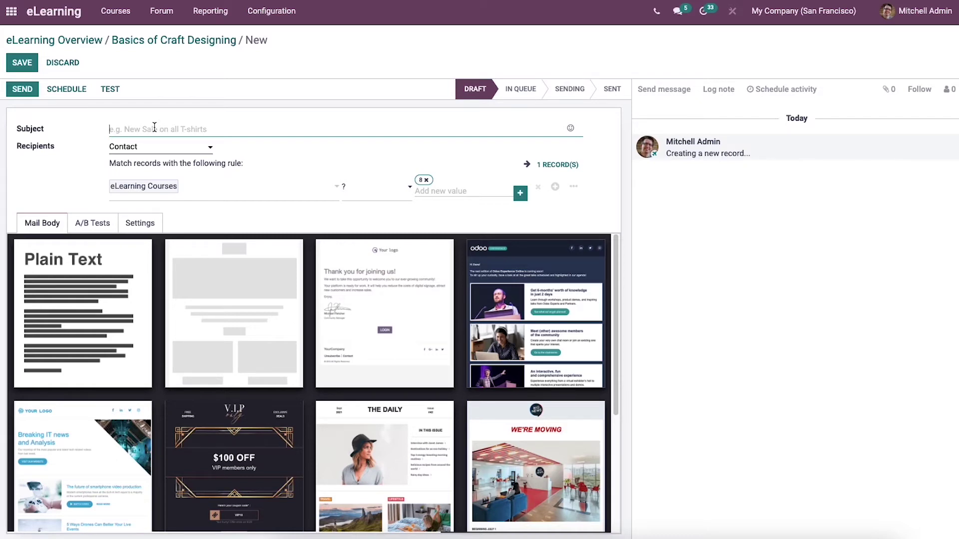
text(Basics)
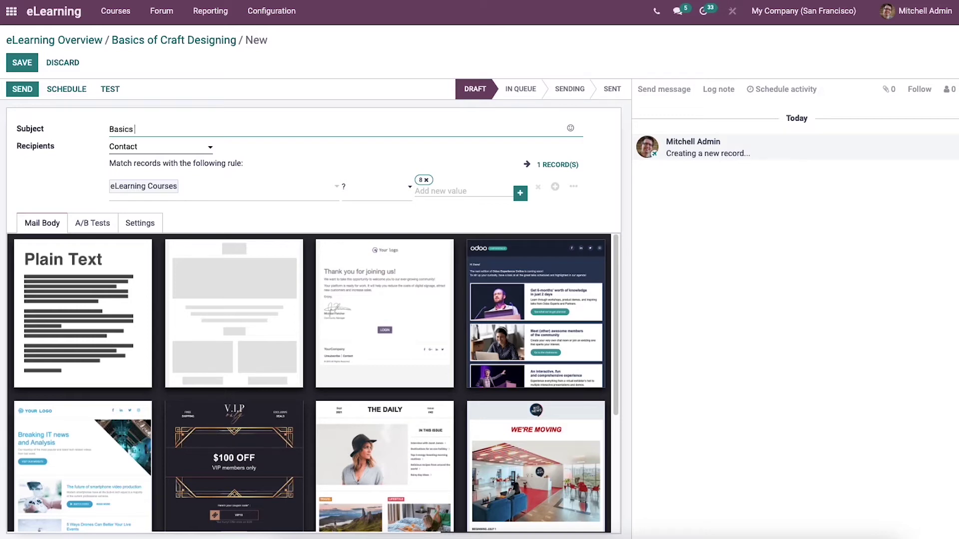
text( of craft designing)
click(162, 147)
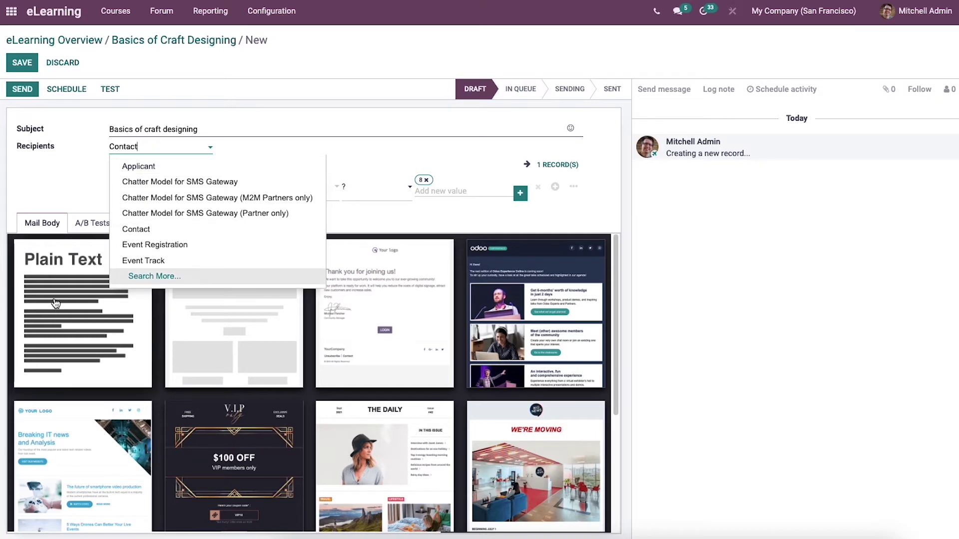
click(55, 188)
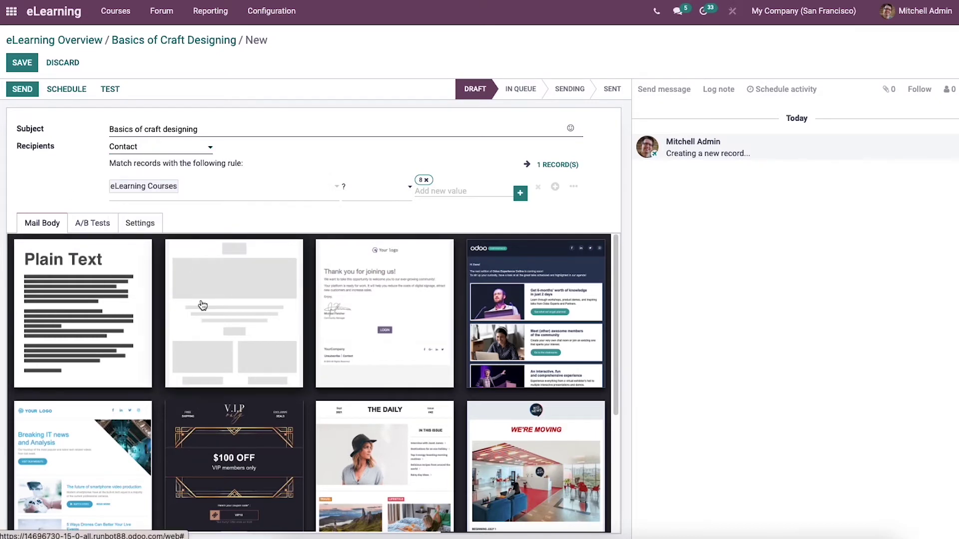
click(376, 298)
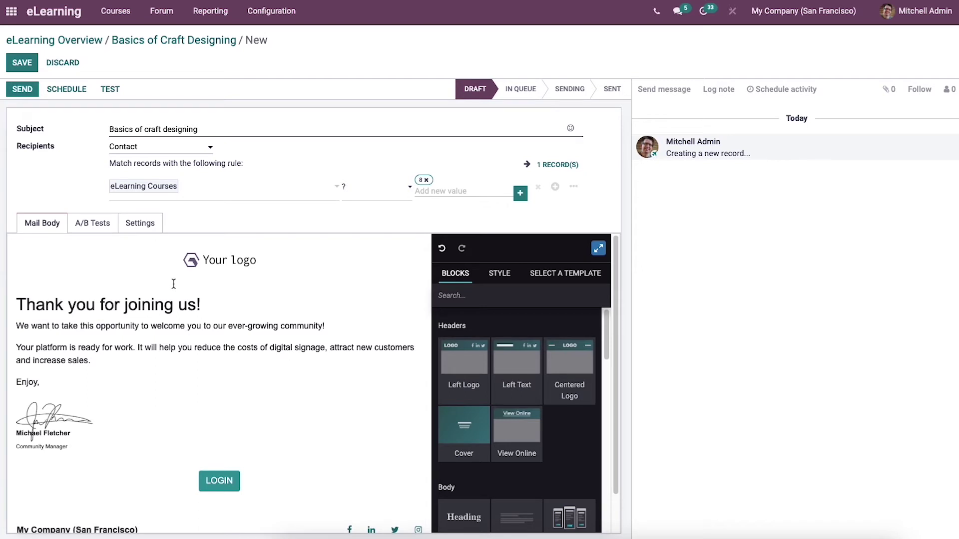
click(141, 224)
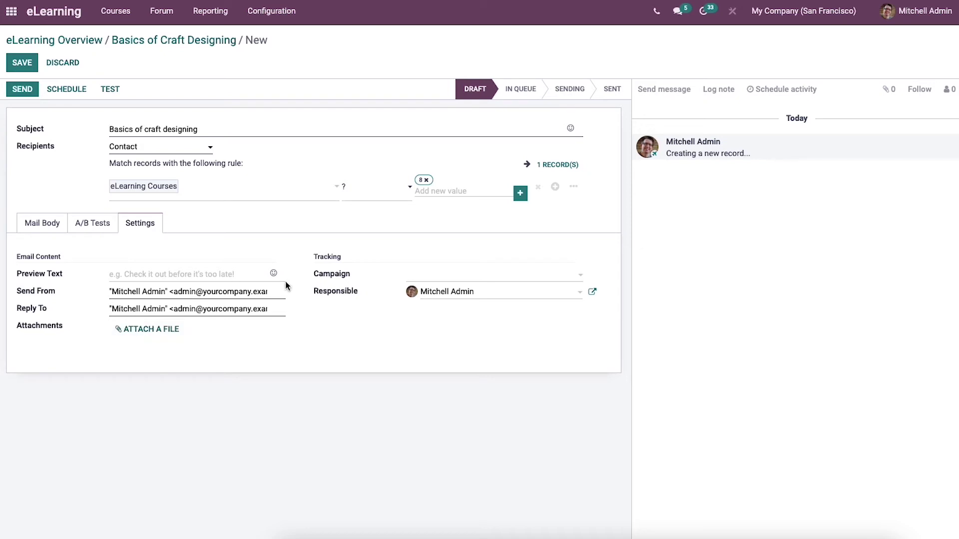
Save the Basics of craft designing mailing as a draft.
click(25, 61)
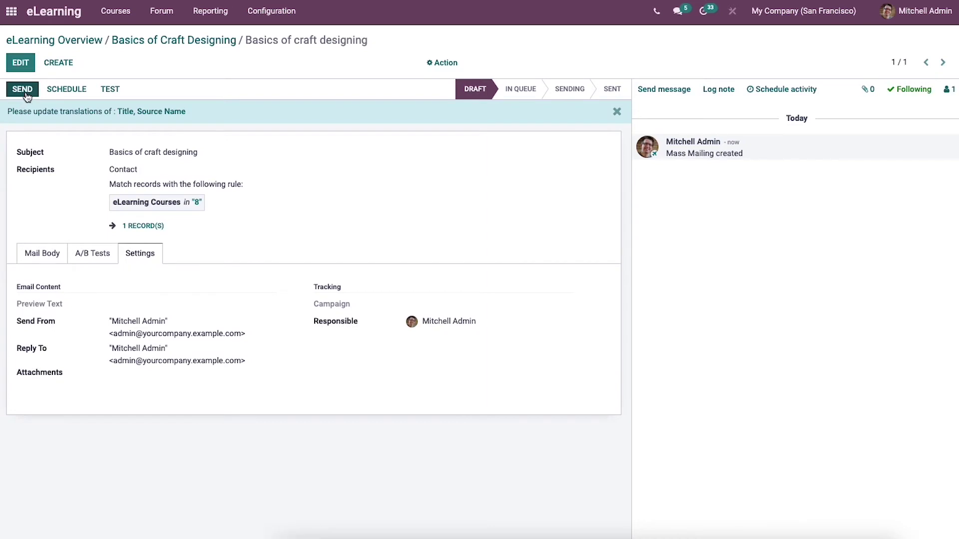
Schedule the mailing to send on 04/22/2022 at 11:10:18.
click(25, 91)
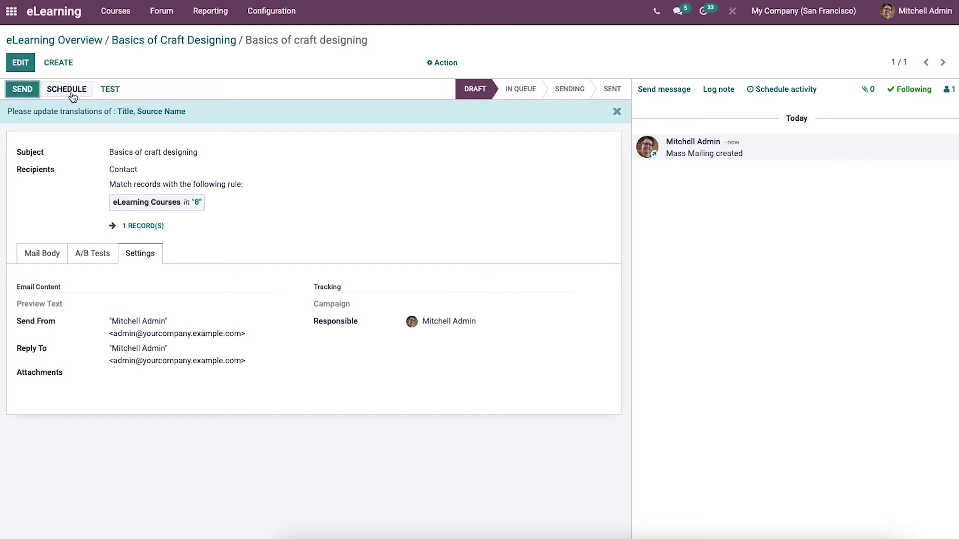
click(73, 90)
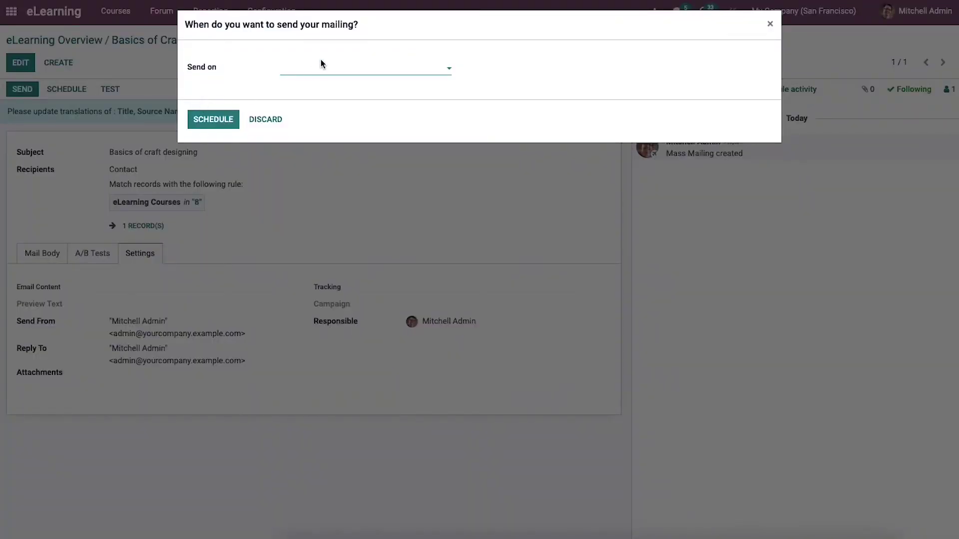
click(317, 72)
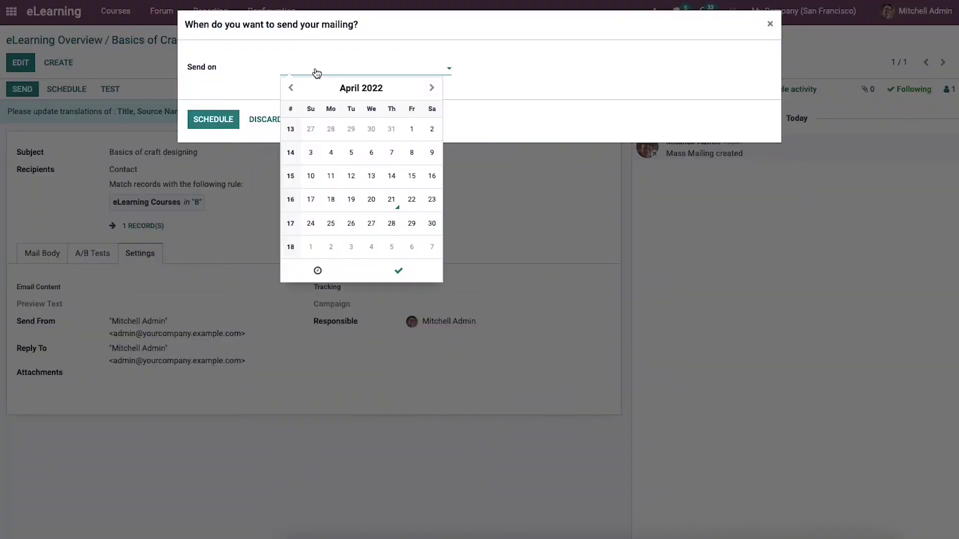
click(411, 202)
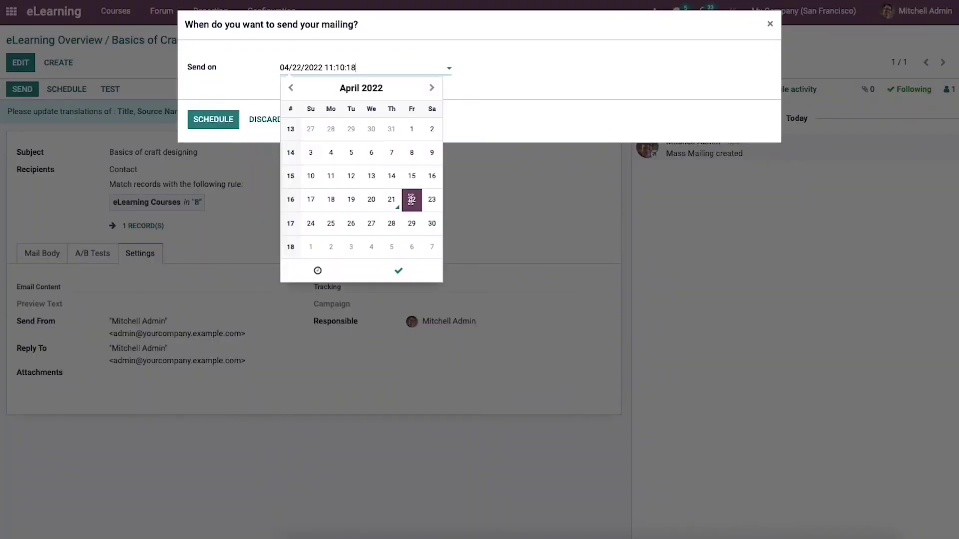
click(221, 118)
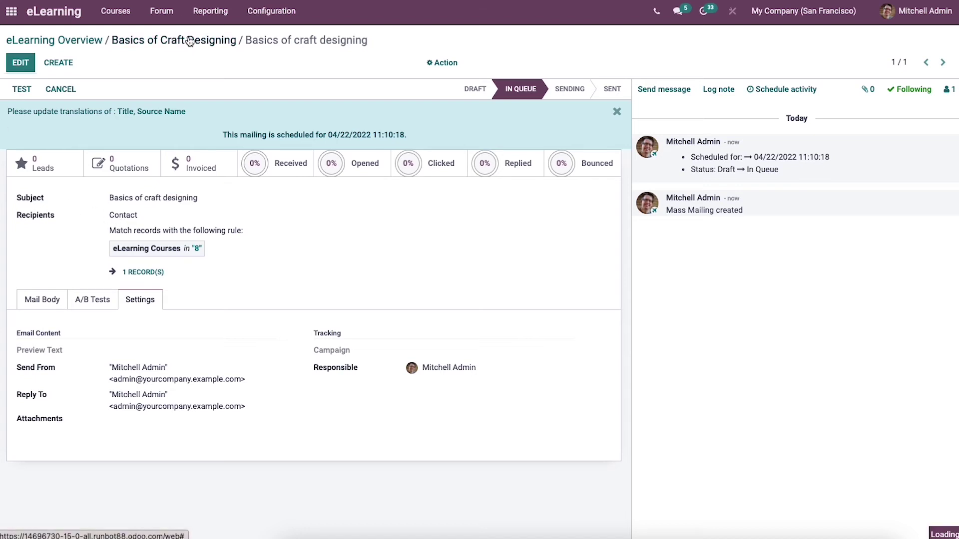
click(230, 44)
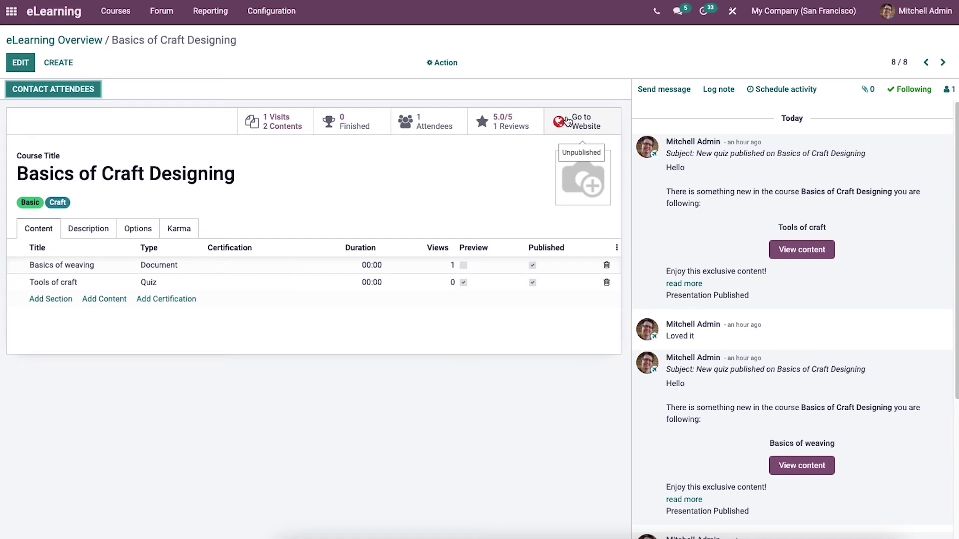
Open the course's public page with the Go to Website button.
click(568, 122)
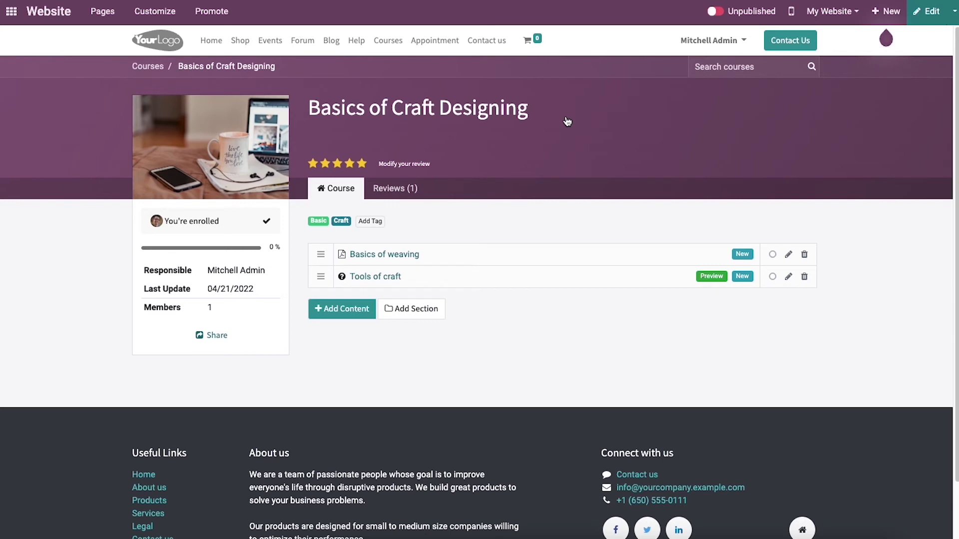
Switch the course from Unpublished to Published and check its Reviews tab.
click(718, 11)
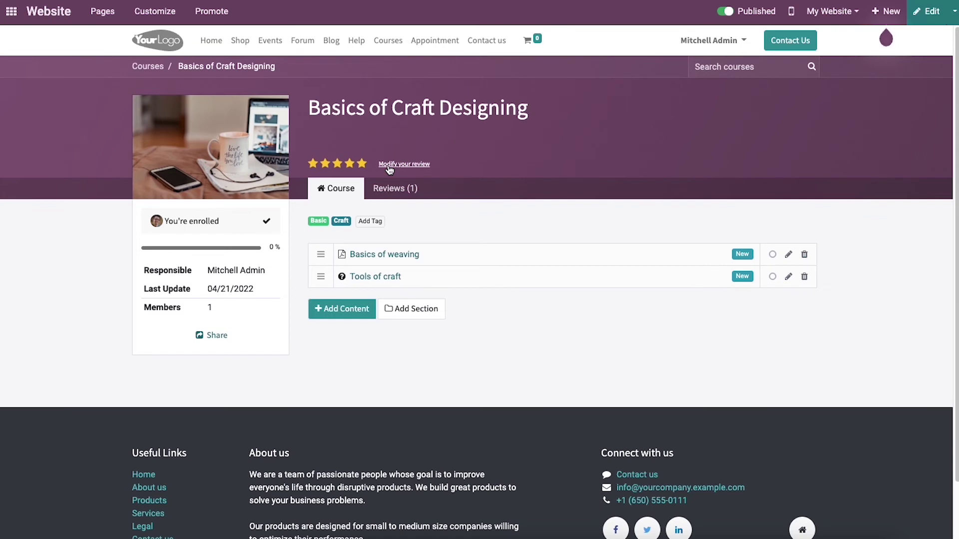
click(394, 191)
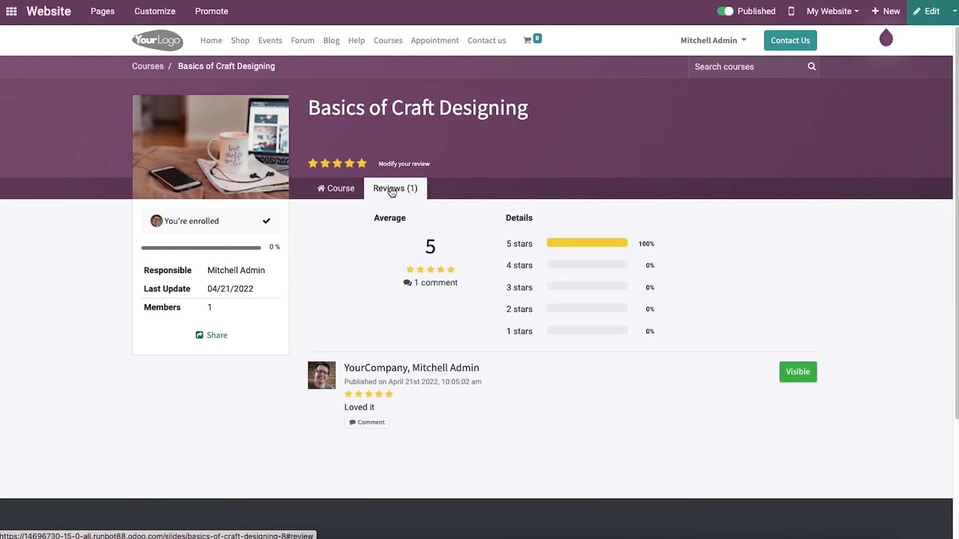
click(334, 194)
mouse_move(640, 277)
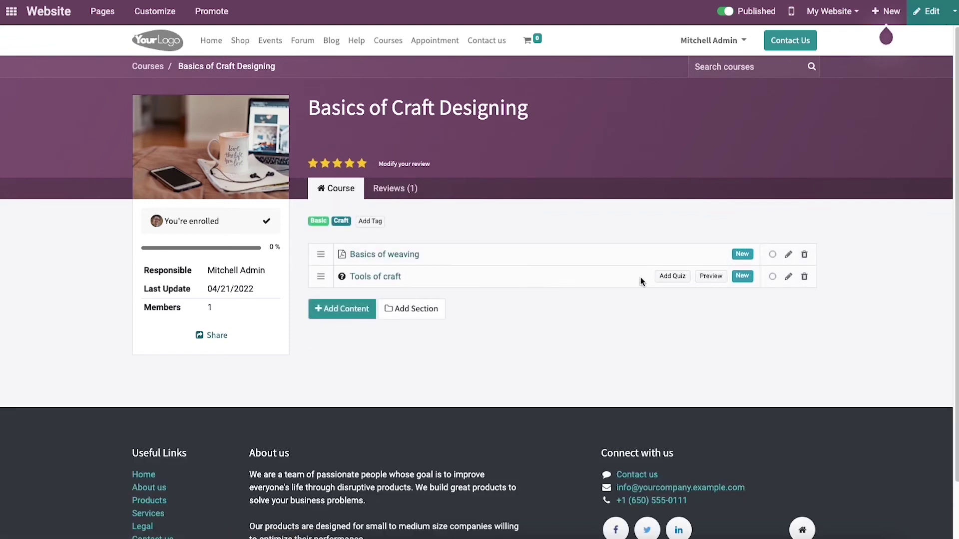
click(676, 280)
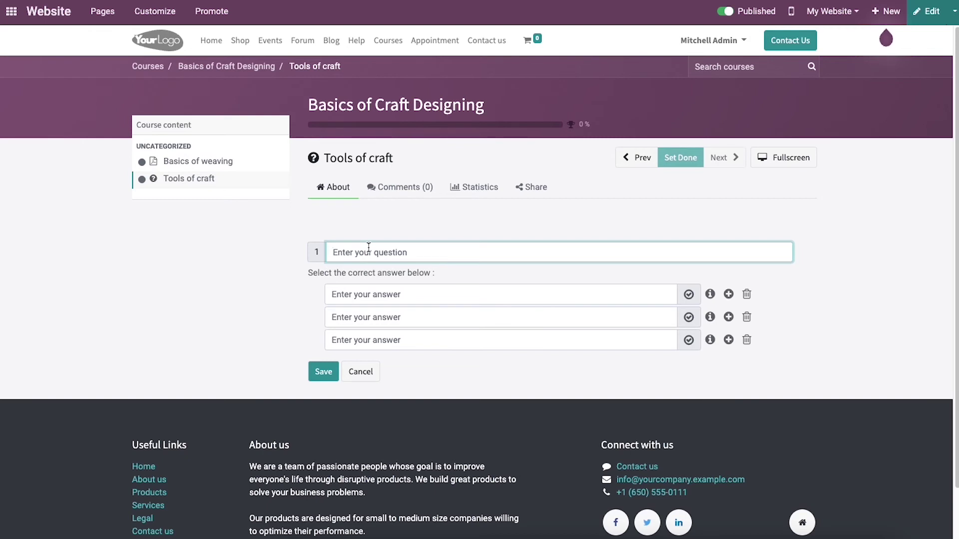
Save the quiz question 'Mention the tool for drawing' on Tools of craft, answers Pencil (correct), Pen, Sketch.
click(394, 252)
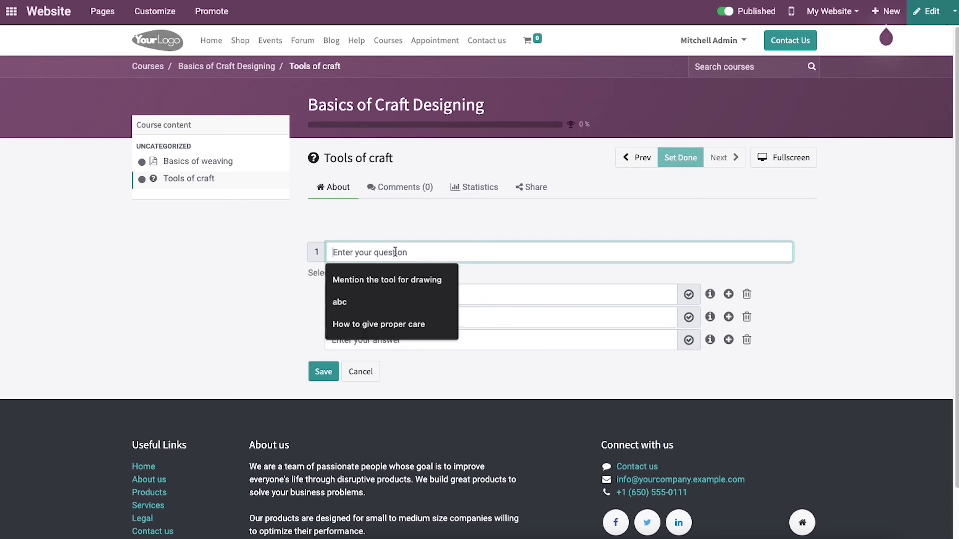
click(403, 280)
click(395, 295)
text(Pencil)
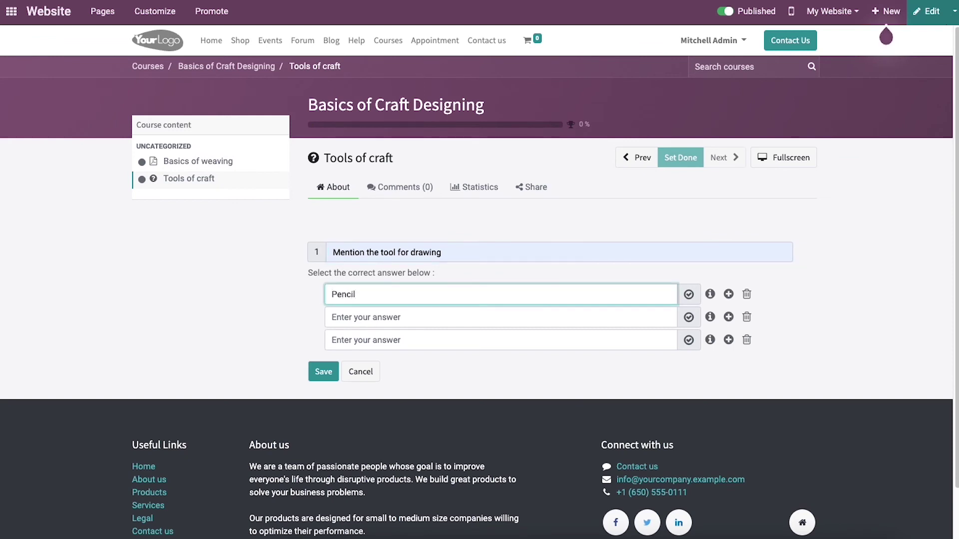
click(378, 322)
text(Pen)
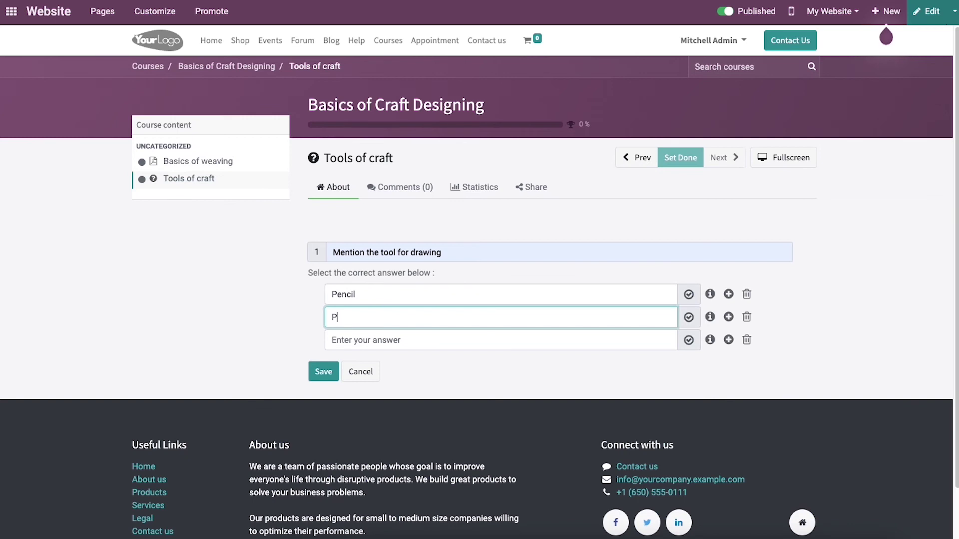
click(370, 346)
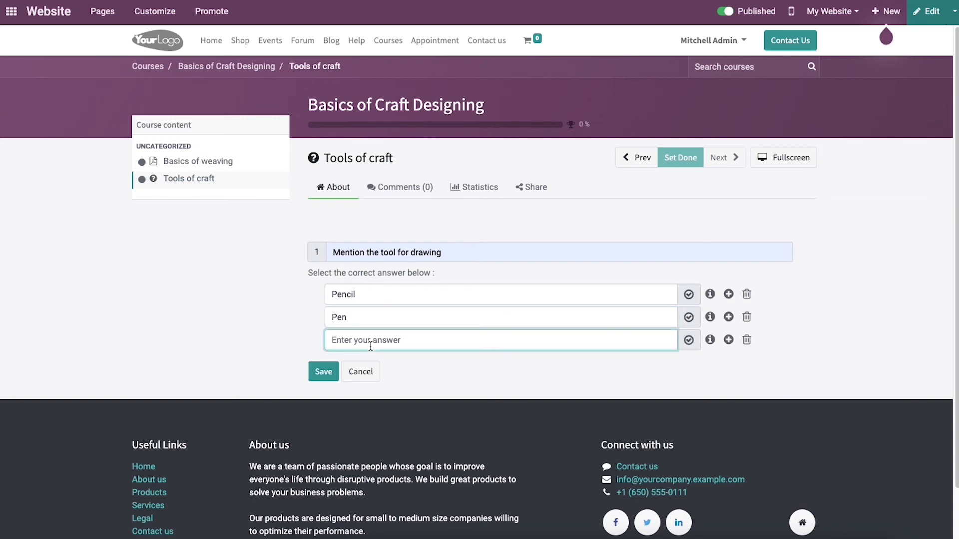
text(Sketch)
click(689, 296)
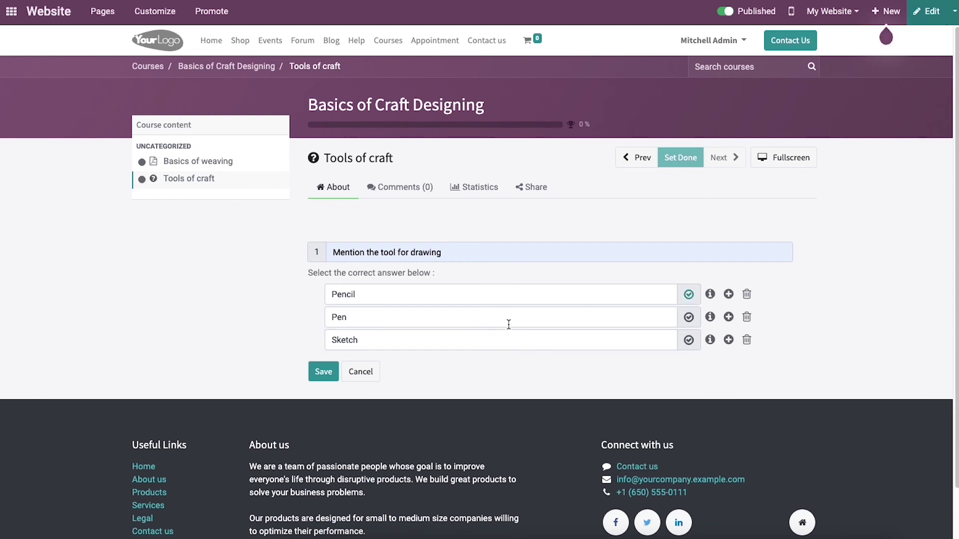
click(320, 373)
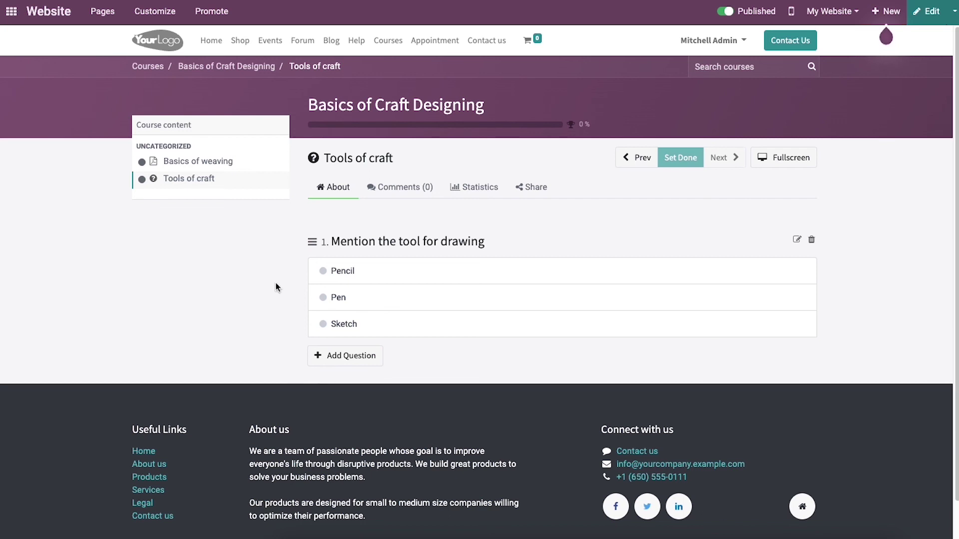
Answer the Tools of craft quiz with Pencil and dismiss the 10 XP reward popup.
click(231, 184)
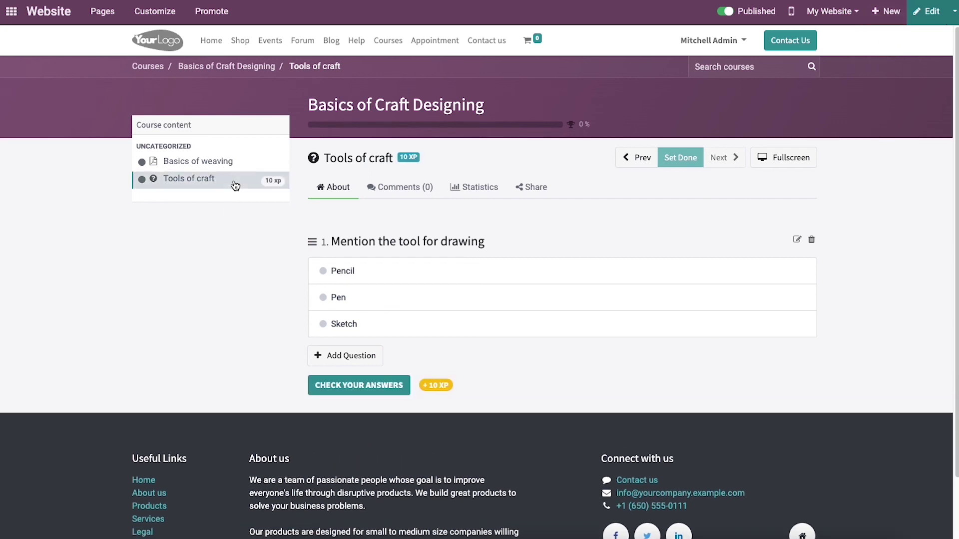
click(324, 270)
click(349, 390)
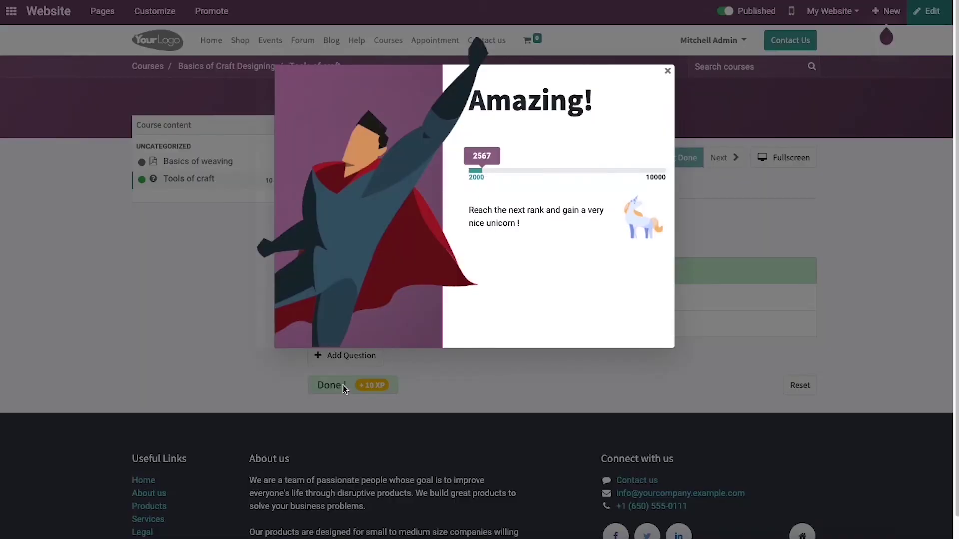
click(668, 71)
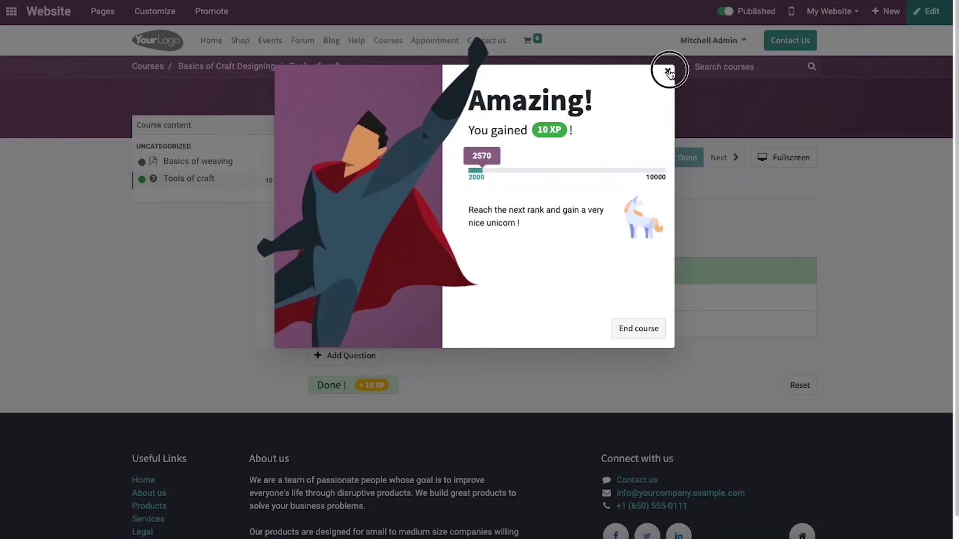